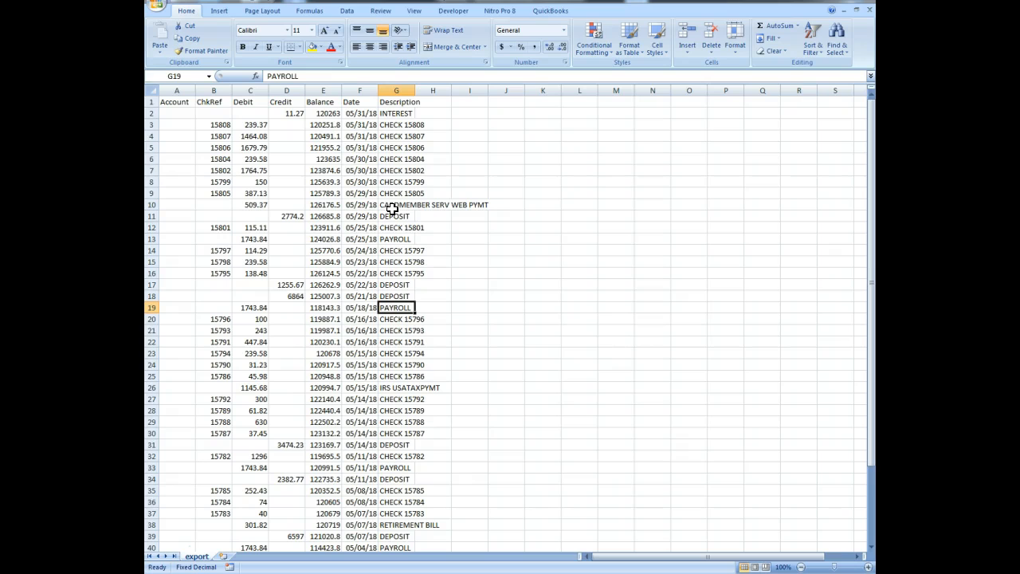
- Save the exported CSV file as an Excel Workbook named export.xlsx on the Desktop
click(159, 11)
click(165, 105)
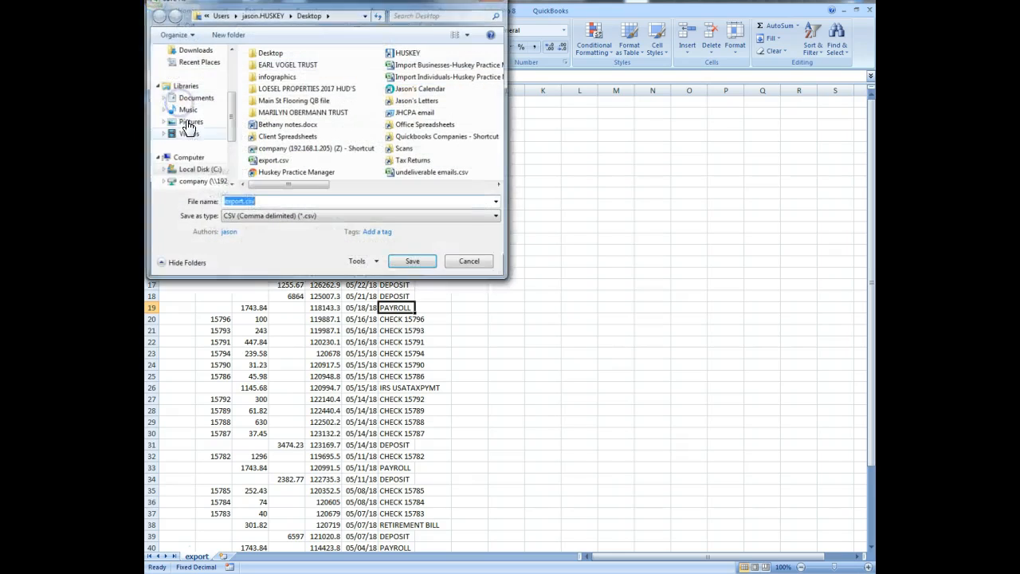
click(251, 216)
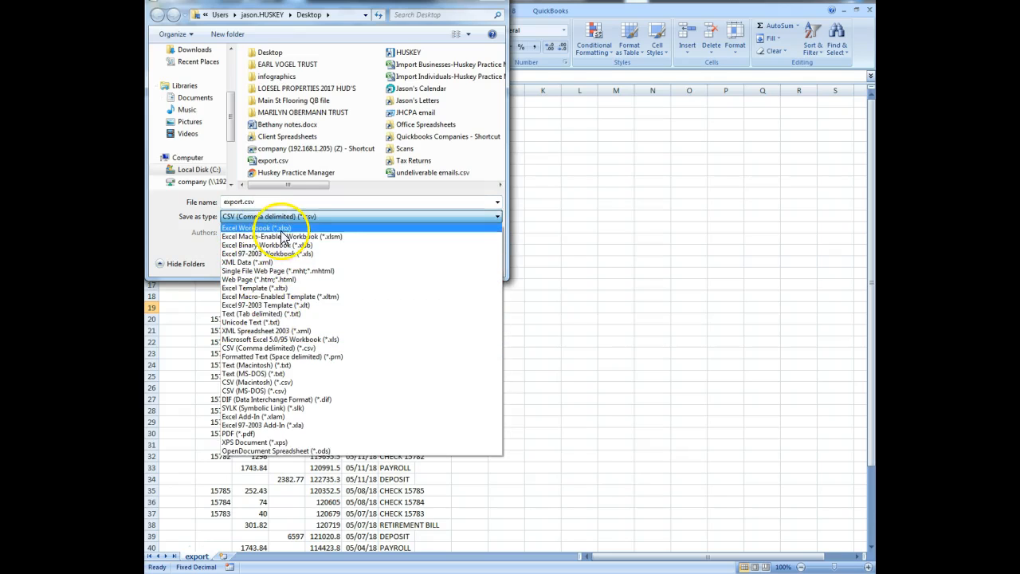
click(277, 229)
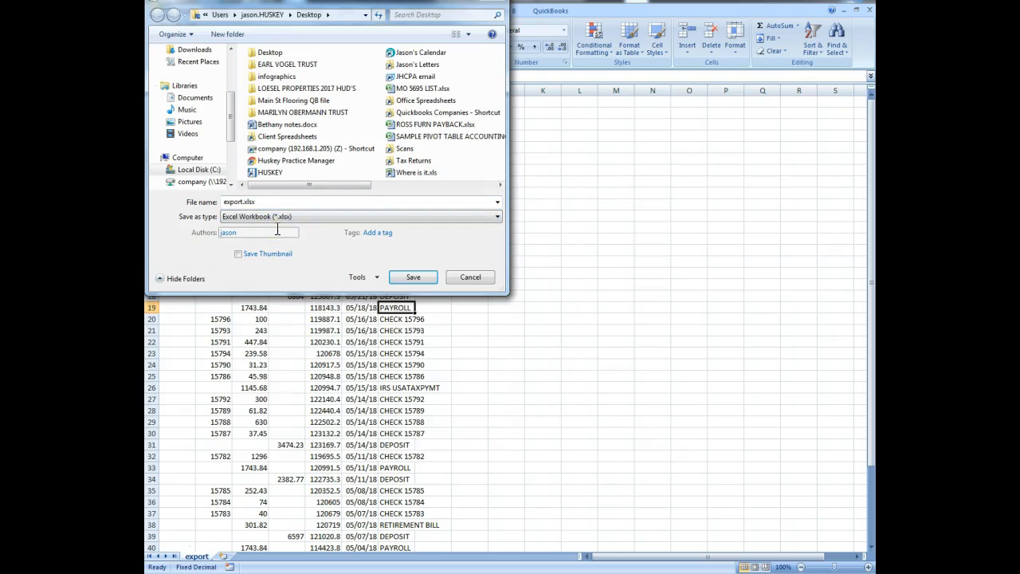
click(421, 281)
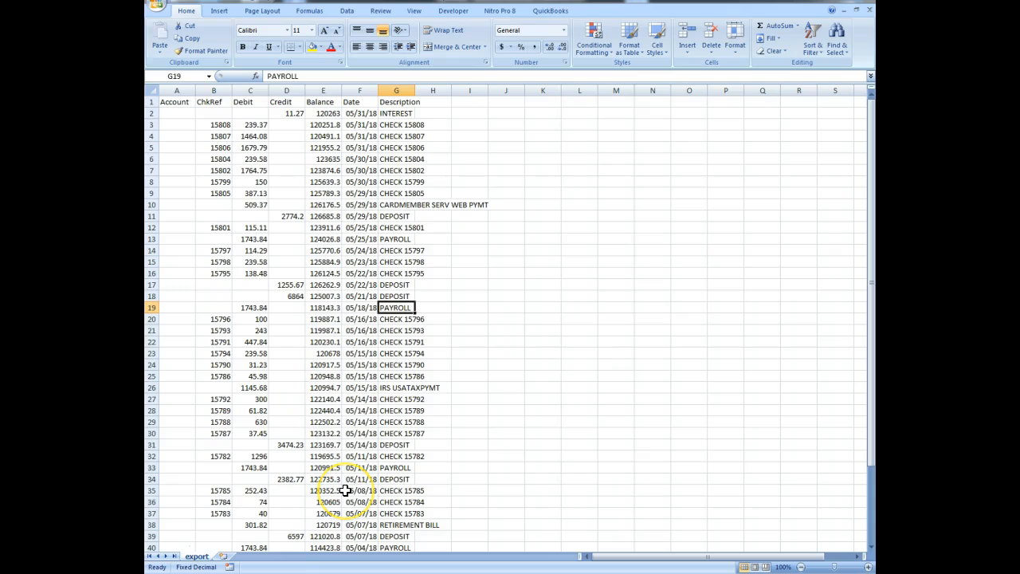
- Autofit the Description column's width and add the header Category in cell H1
double_click(415, 90)
click(507, 102)
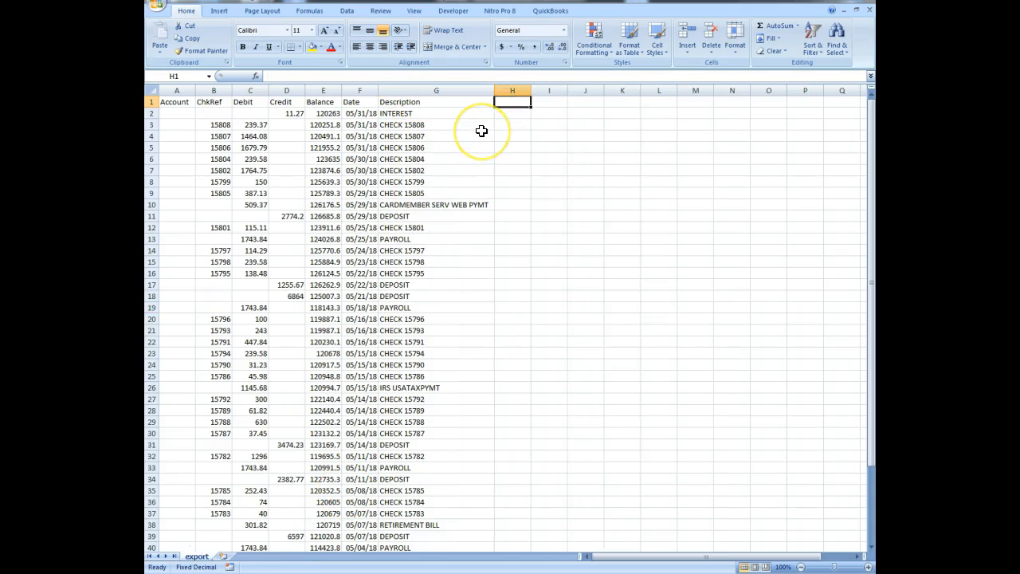
text(Category)
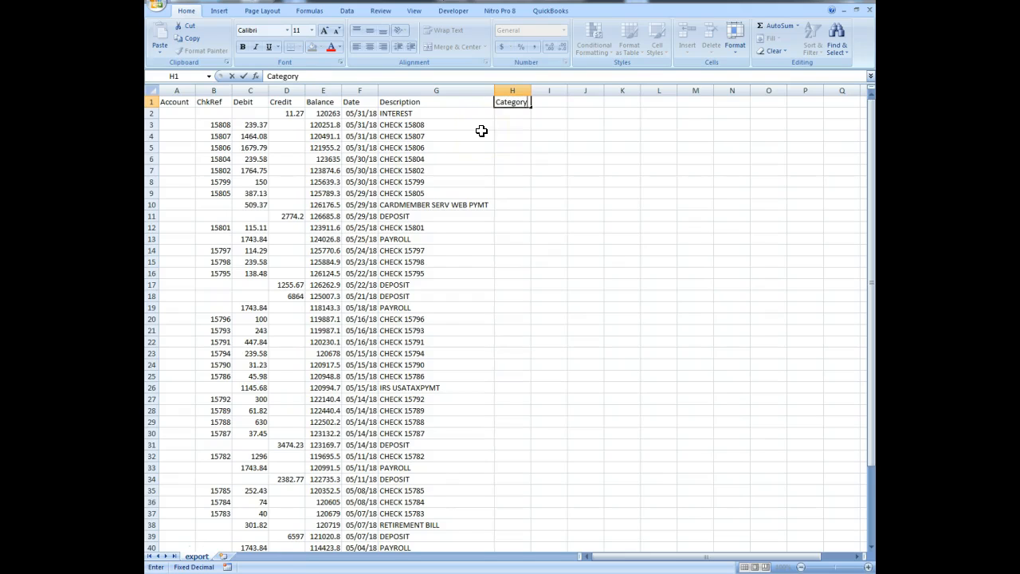
key(Return)
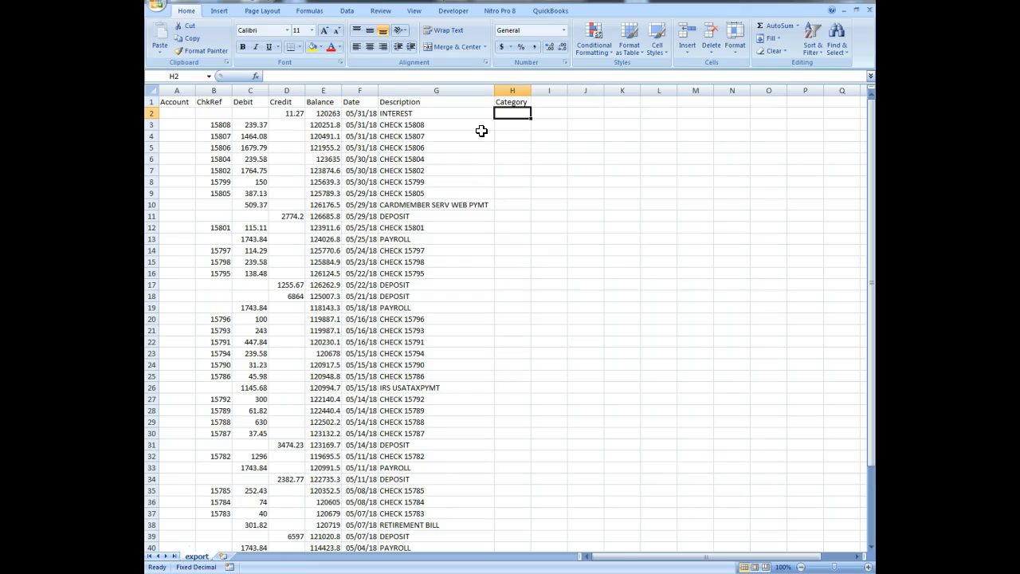
- Categorize the first three transactions in H2:H4 as Interest, Utilities and Advertising
text(Int)
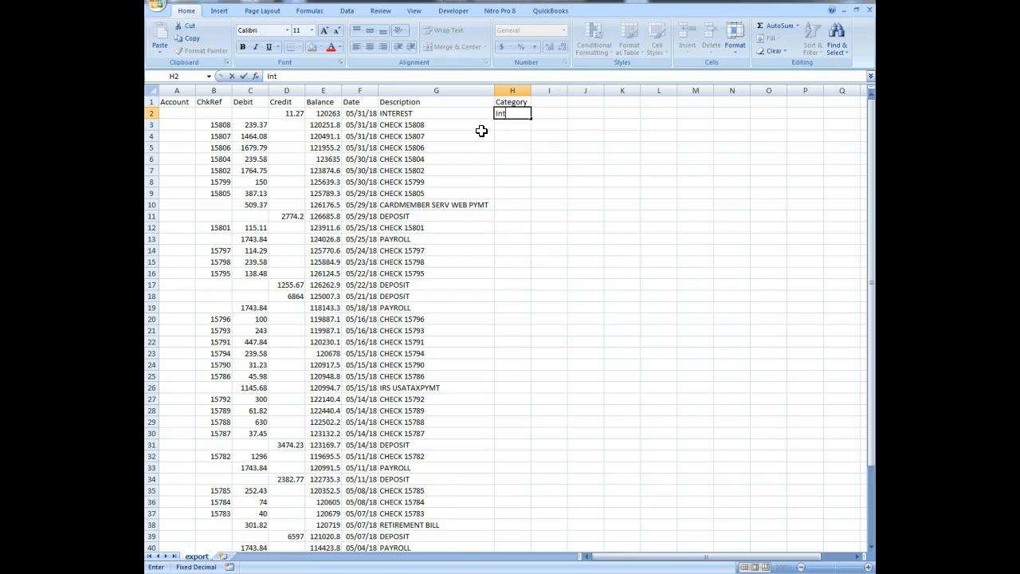
text(erest)
key(Return)
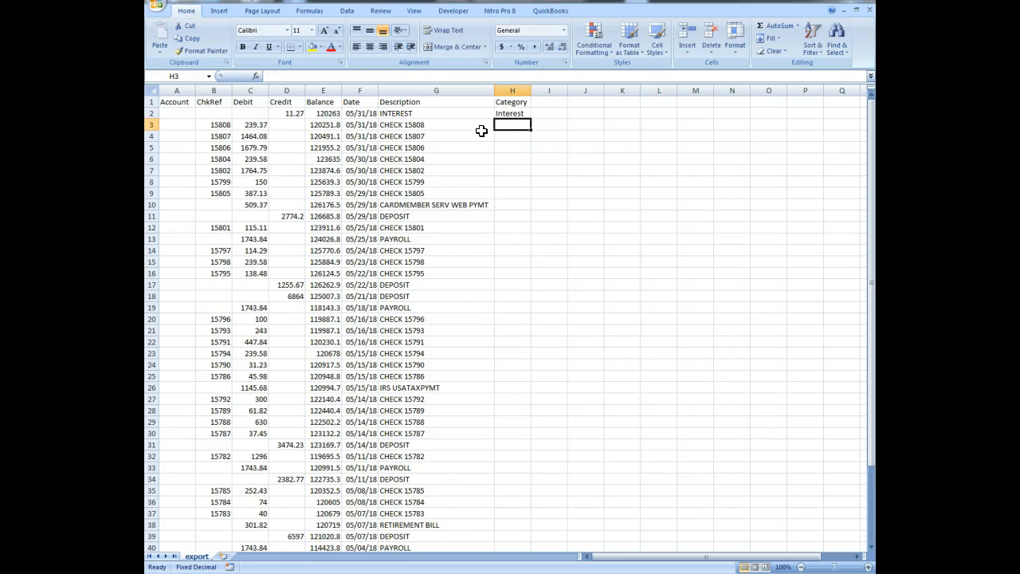
text(Utilit)
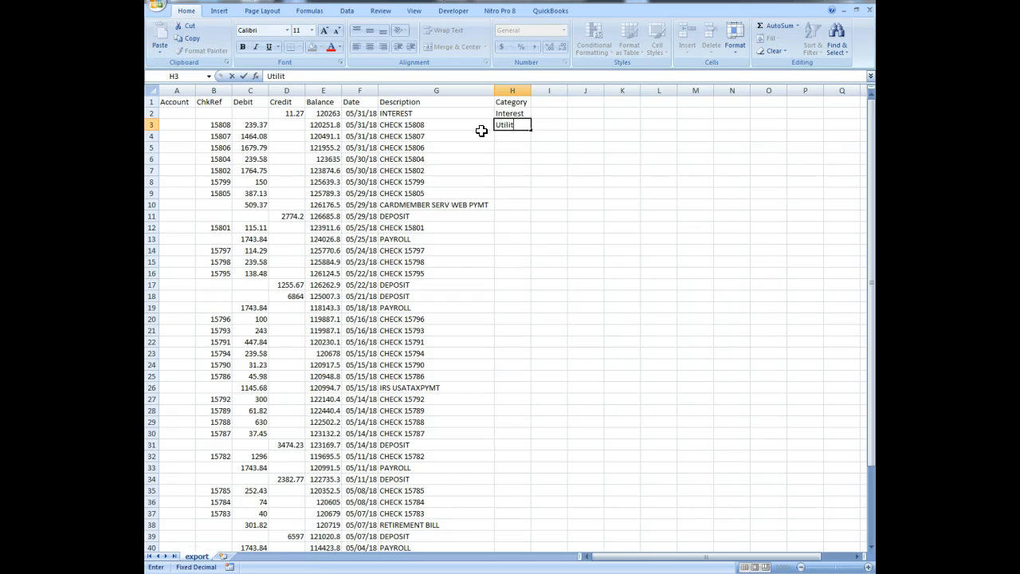
text(ies)
key(Return)
text(Ad)
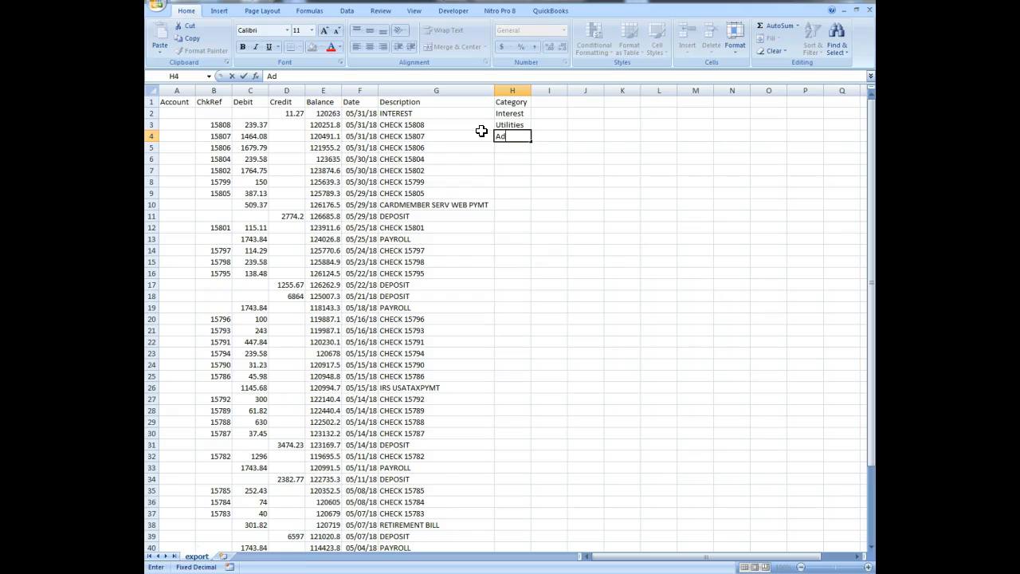
text(vertising)
key(Return)
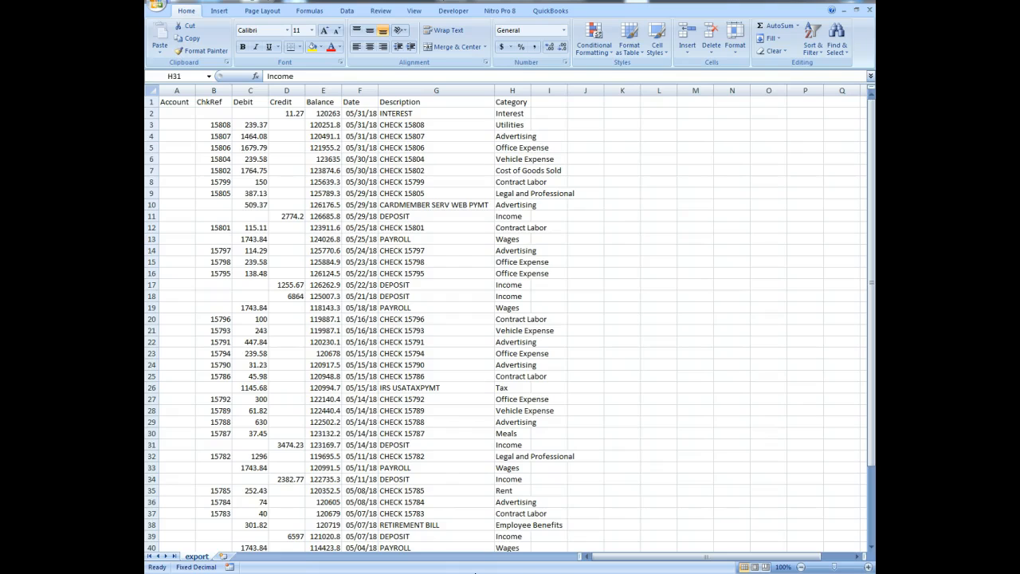
click(510, 263)
click(509, 273)
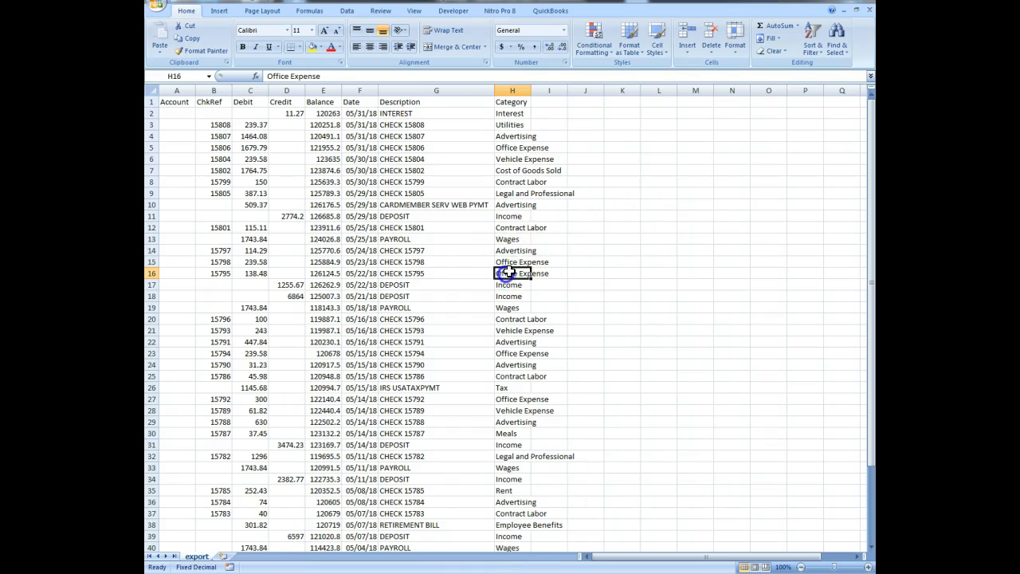
click(510, 262)
click(511, 272)
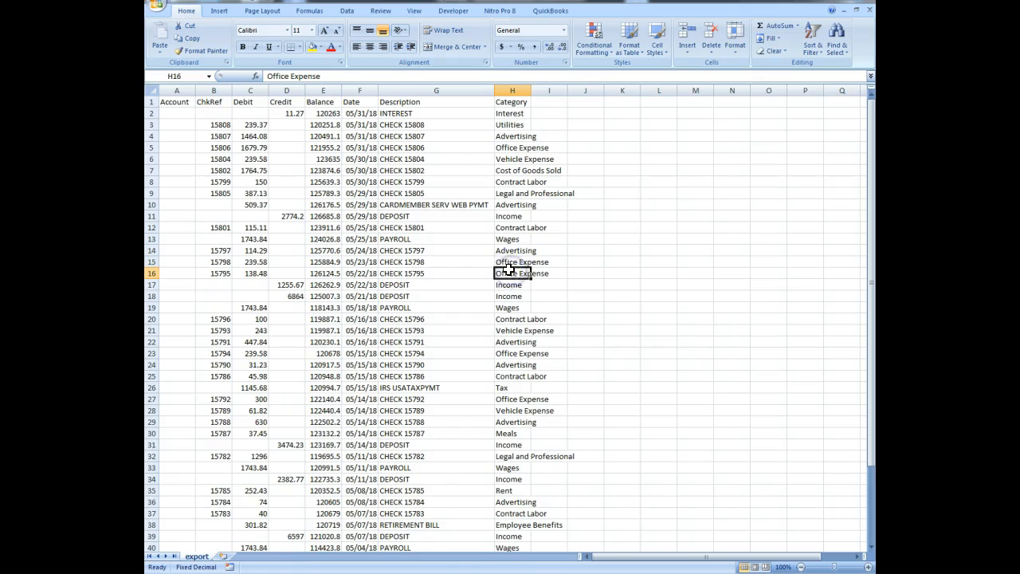
click(507, 262)
click(507, 273)
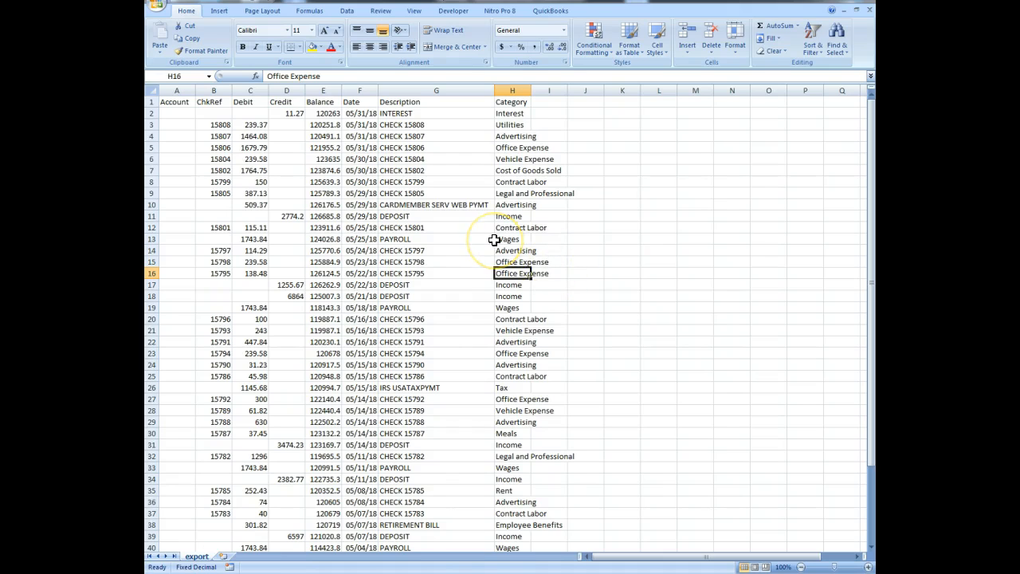
- Create a PivotTable on a new worksheet from the entire export sheet, using columns A to H as the source
click(150, 89)
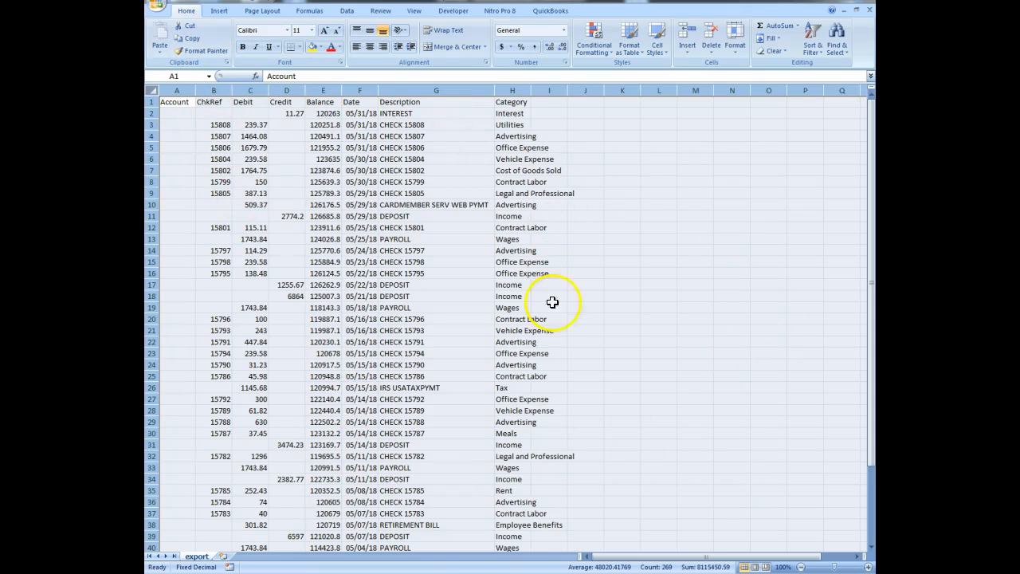
scroll(353, 359, down, 10)
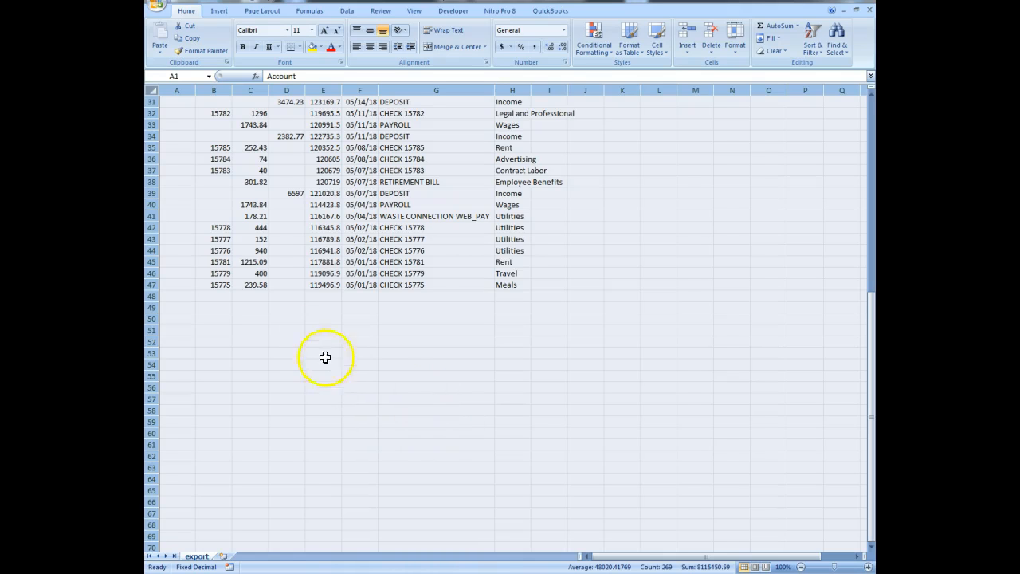
scroll(325, 357, up, 10)
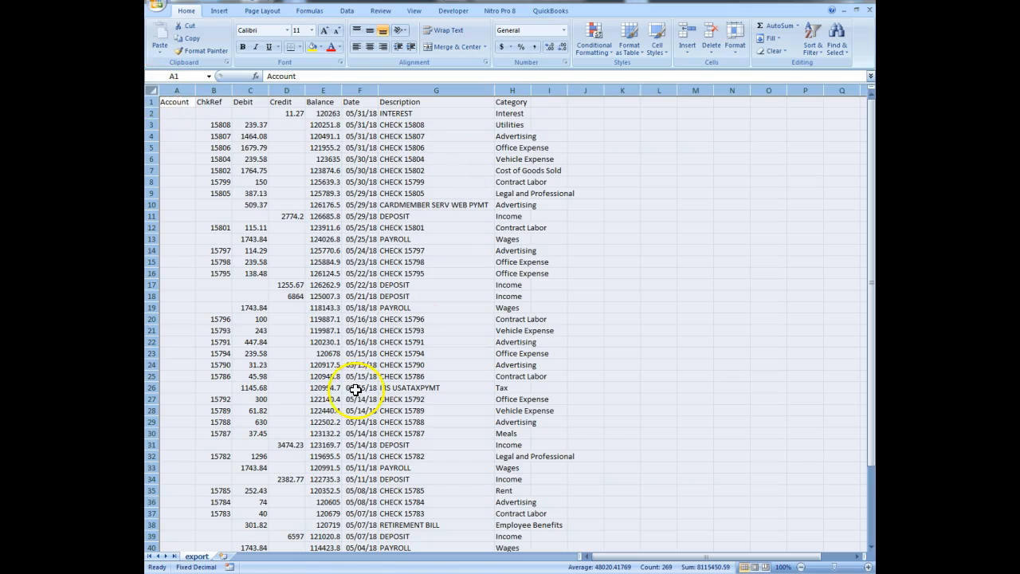
click(223, 11)
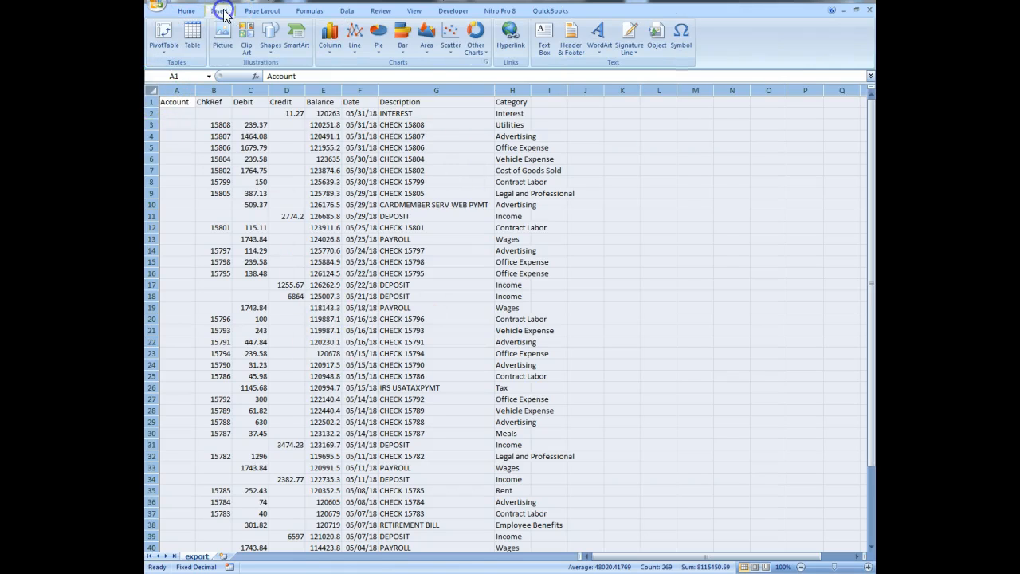
click(164, 34)
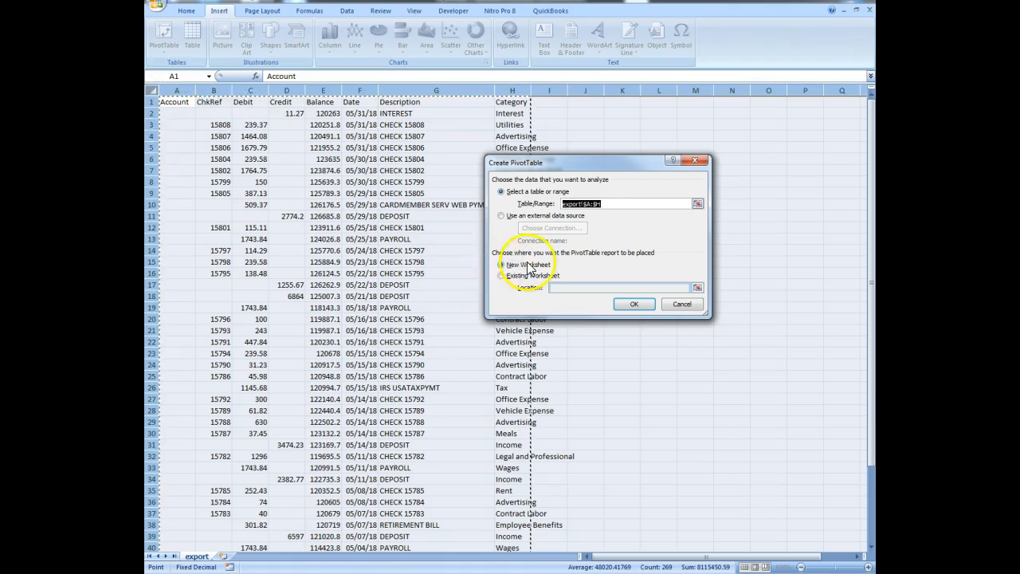
click(634, 307)
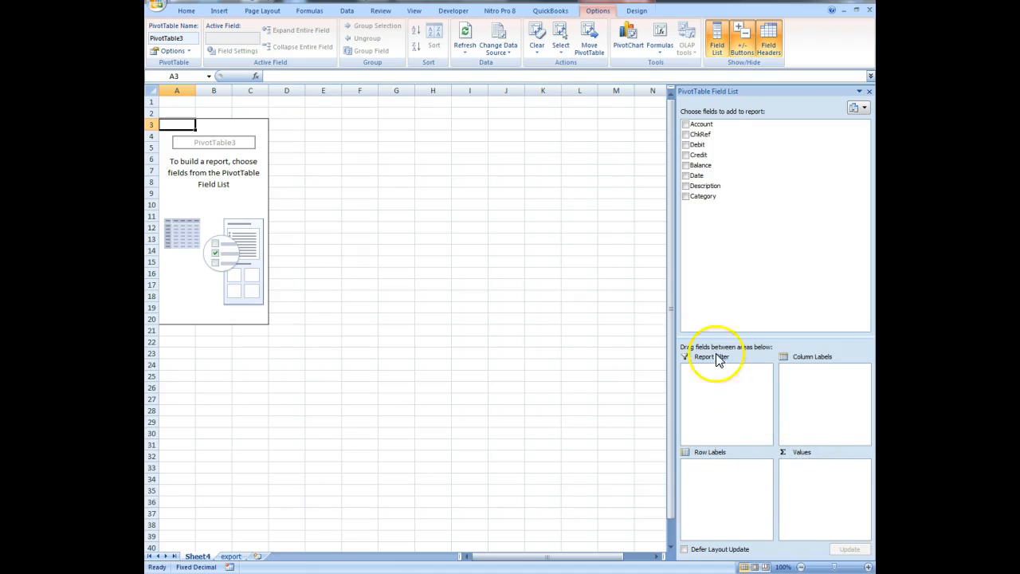
- Add Category as the PivotTable's row labels and Debit as a value field
drag(707, 199, 715, 294)
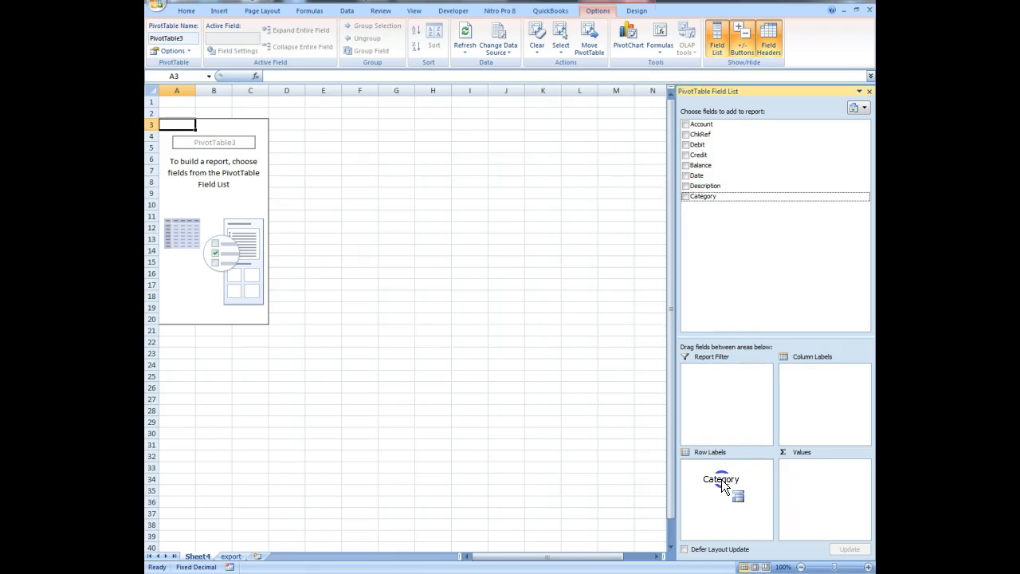
drag(721, 479, 721, 481)
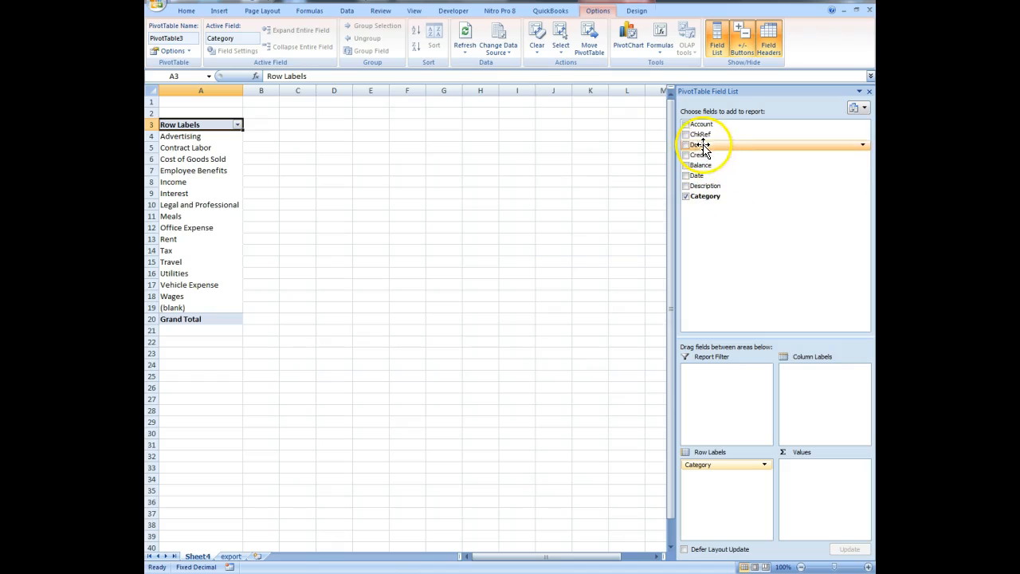
drag(702, 147, 823, 484)
click(823, 485)
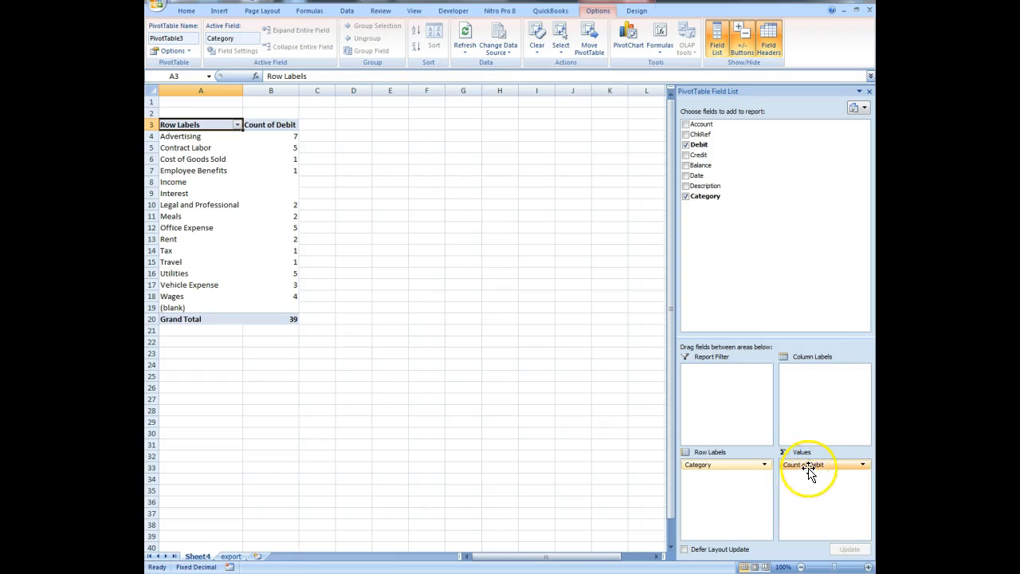
- Change the Debit value field's calculation to Sum
click(863, 466)
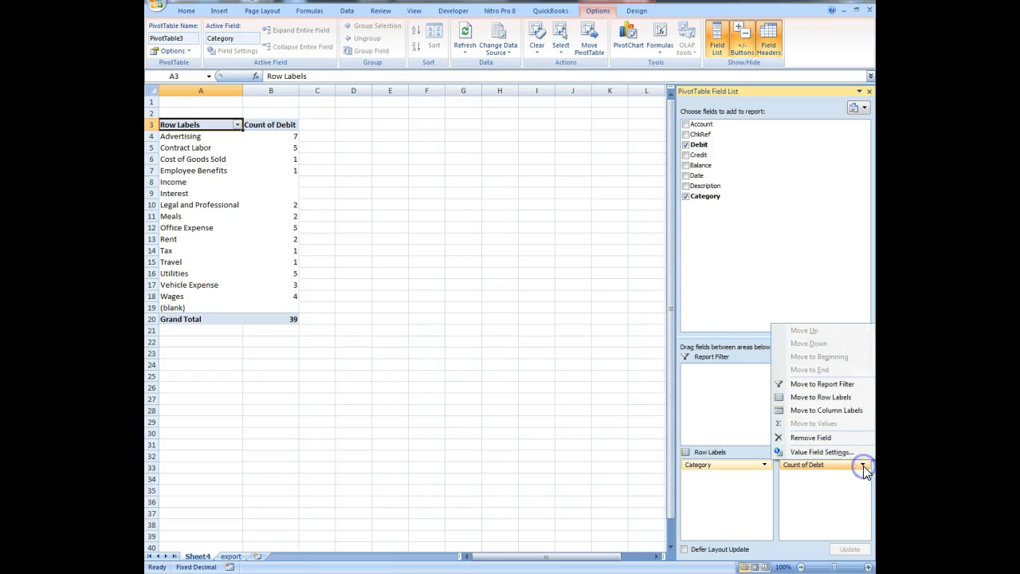
click(822, 451)
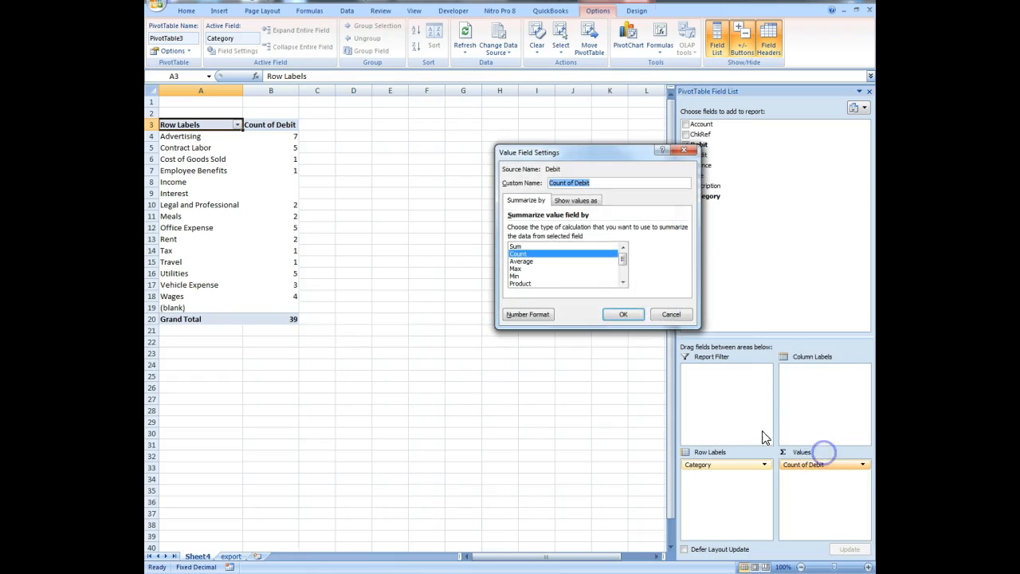
click(567, 246)
click(621, 314)
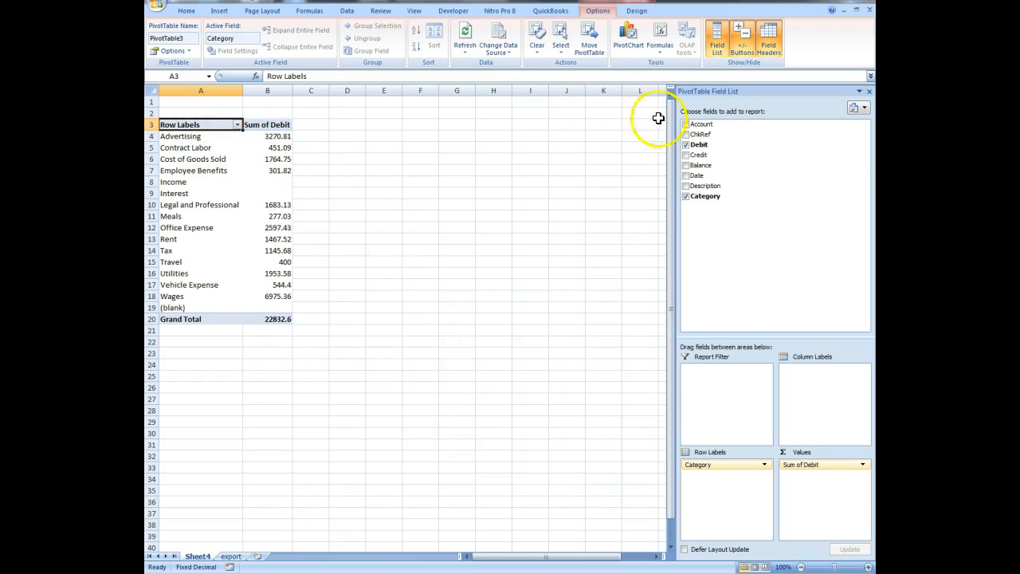
- Add Credit as a second PivotTable value field and summarize it by Sum
drag(698, 162, 824, 500)
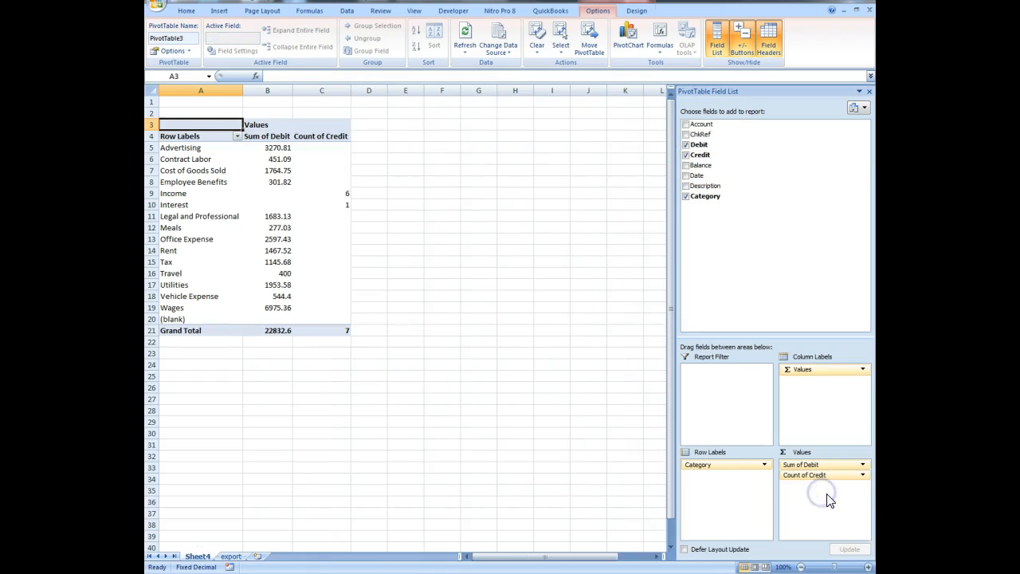
click(862, 474)
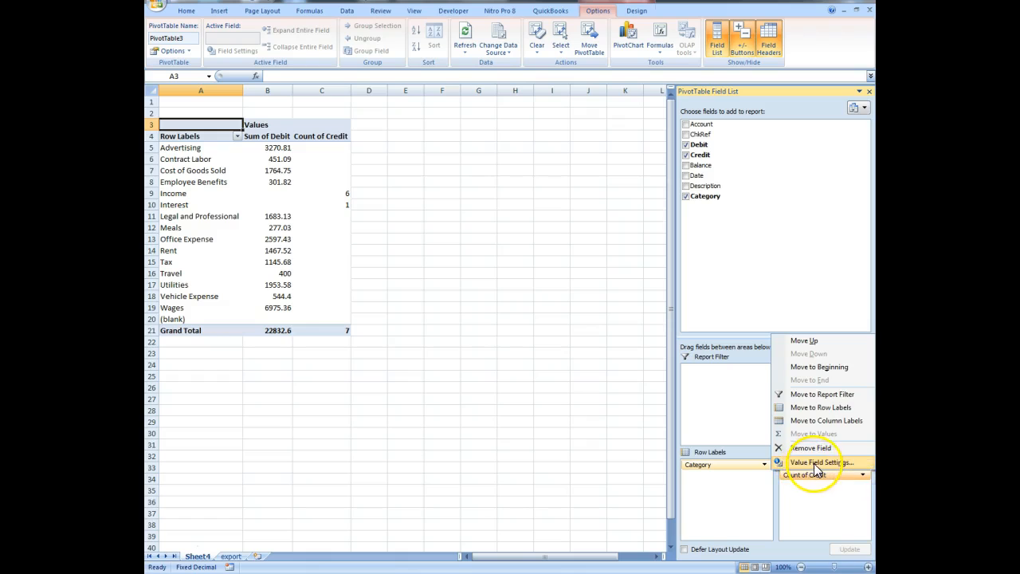
click(815, 464)
click(529, 248)
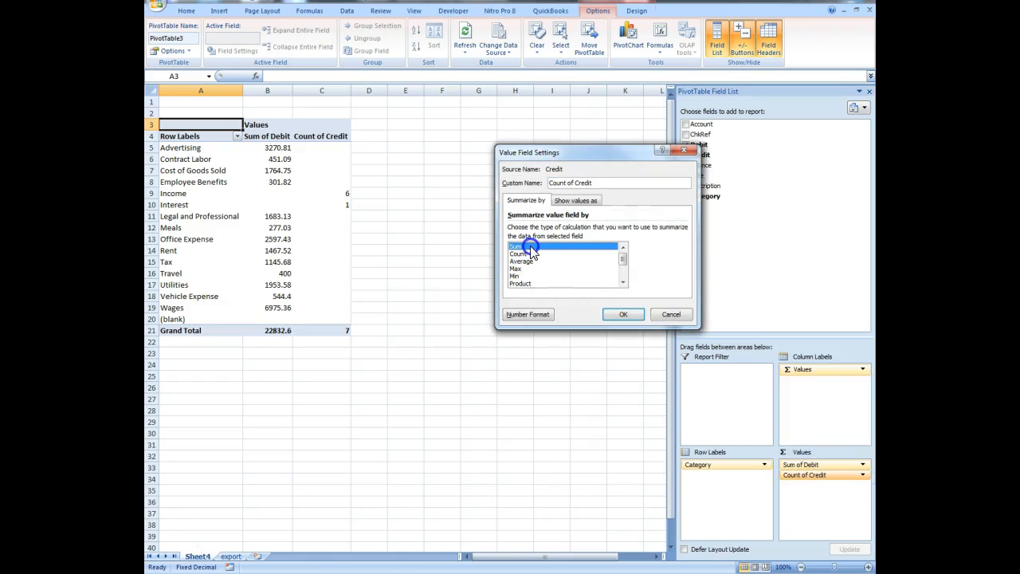
click(623, 314)
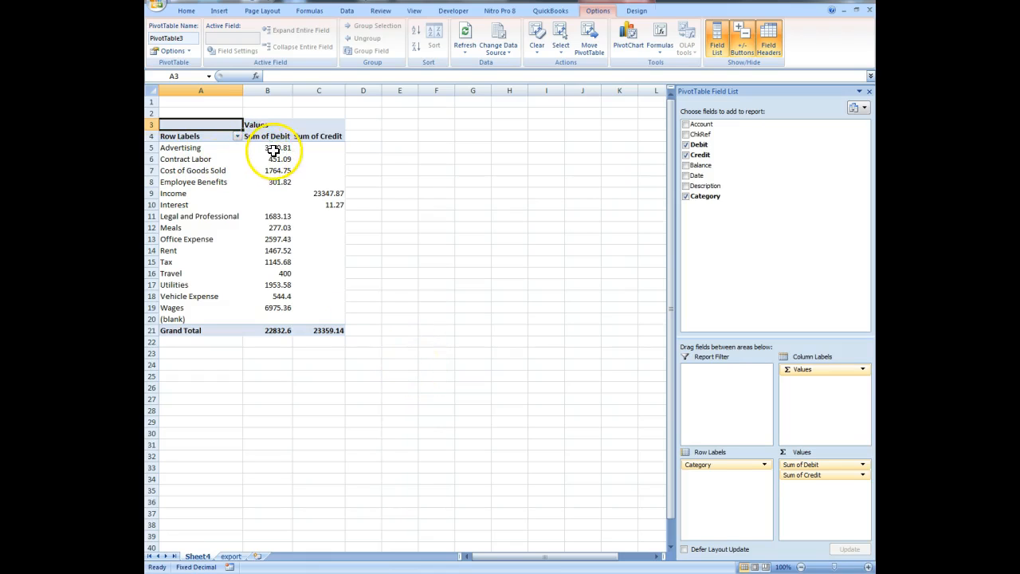
- Copy the PivotTable's category rows from Advertising to Wages with their debit and credit sums into a new worksheet at A1
mouse_move(325, 194)
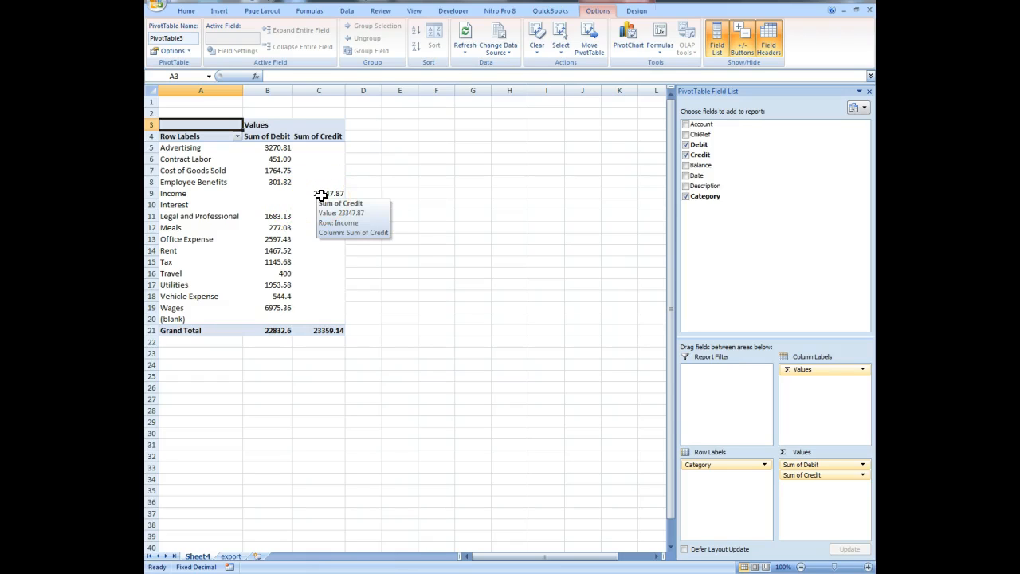
click(174, 149)
drag(174, 149, 319, 305)
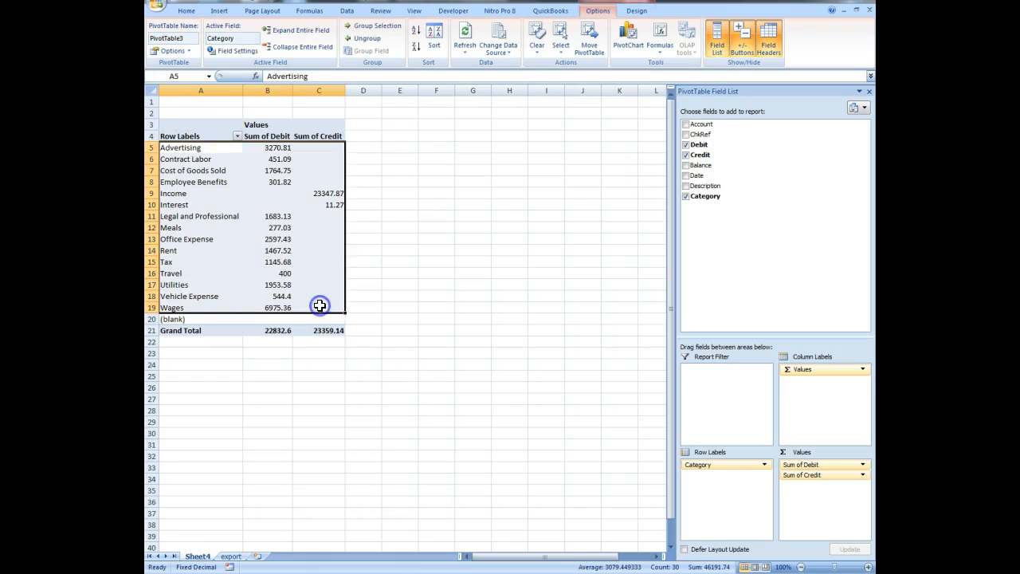
key(ctrl+c)
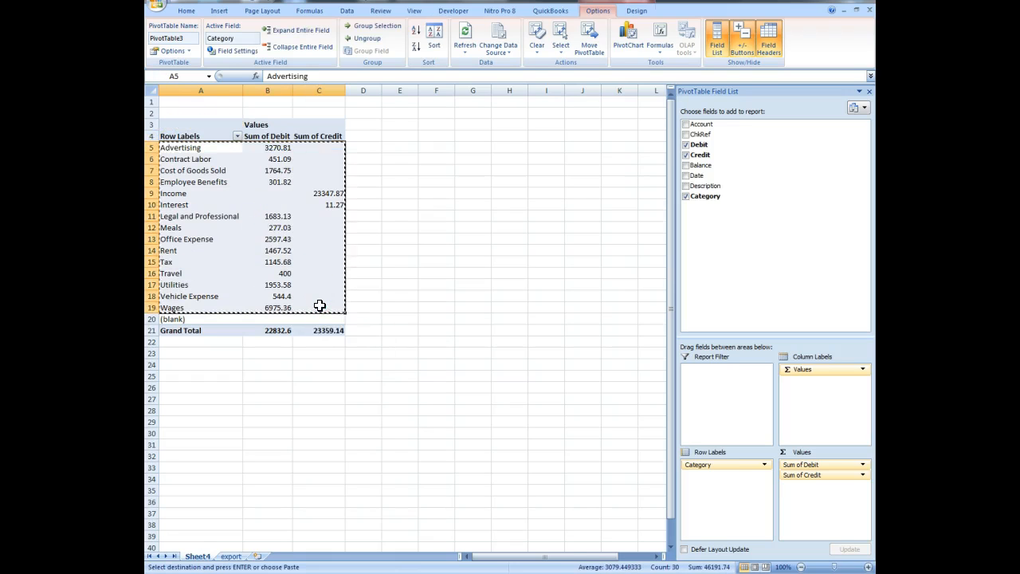
click(256, 557)
key(ctrl+v)
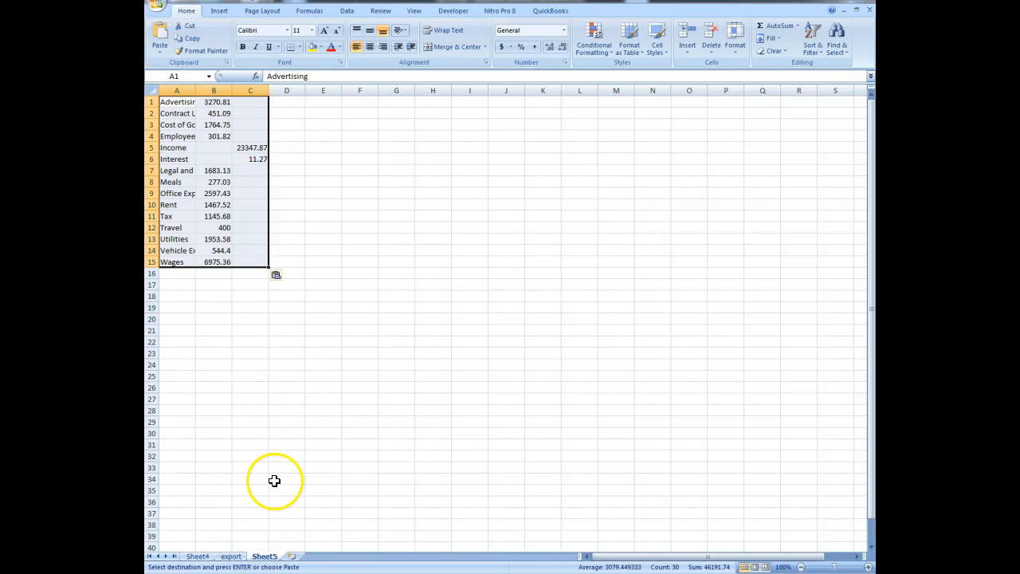
- Insert three blank rows above the copied category summary
drag(155, 102, 153, 125)
right_click(153, 124)
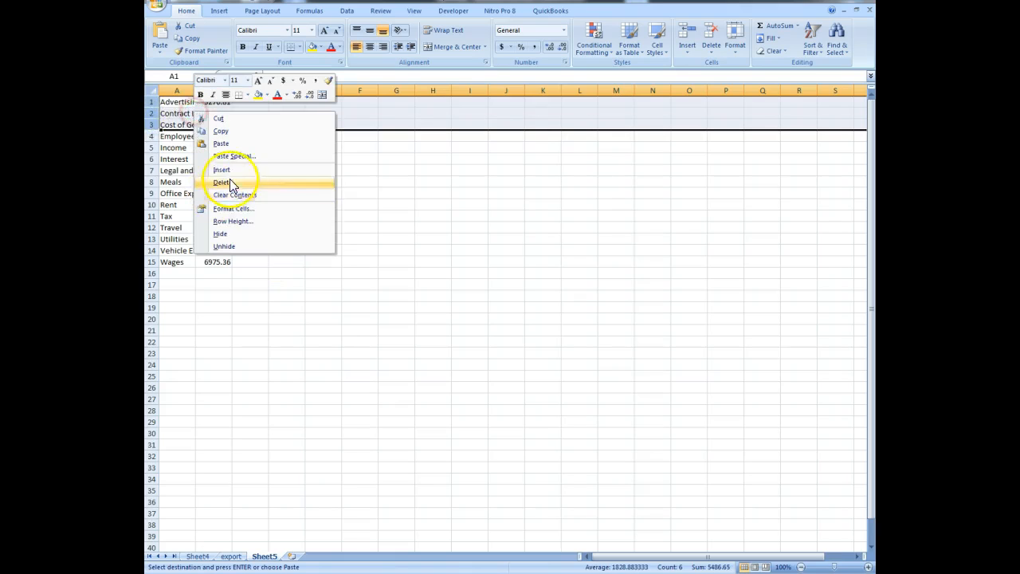
click(223, 170)
- Enter the report titles "Some Company LLC" in A1 and "Income Statement" in A2
click(183, 102)
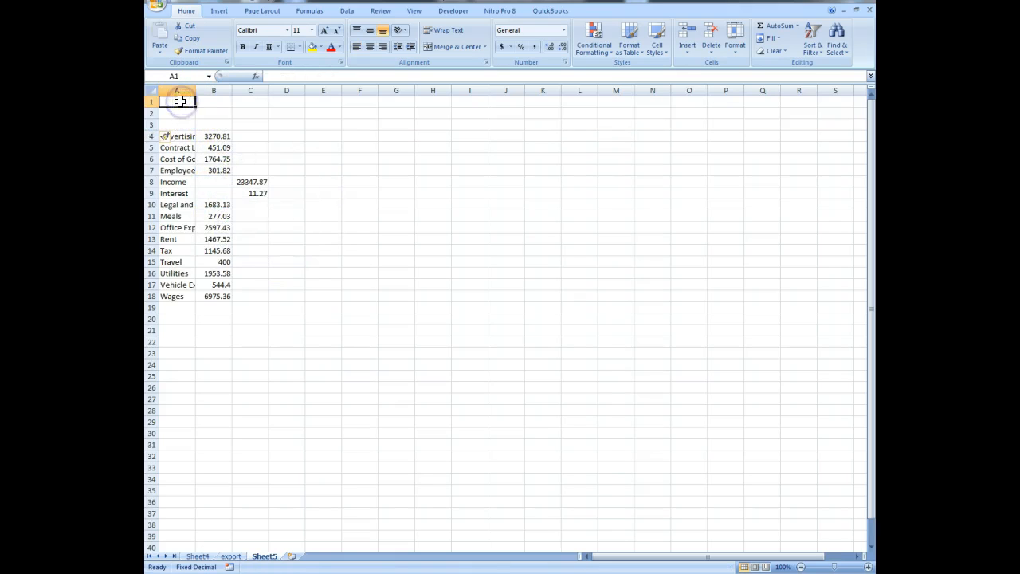
text(Some Company LLC)
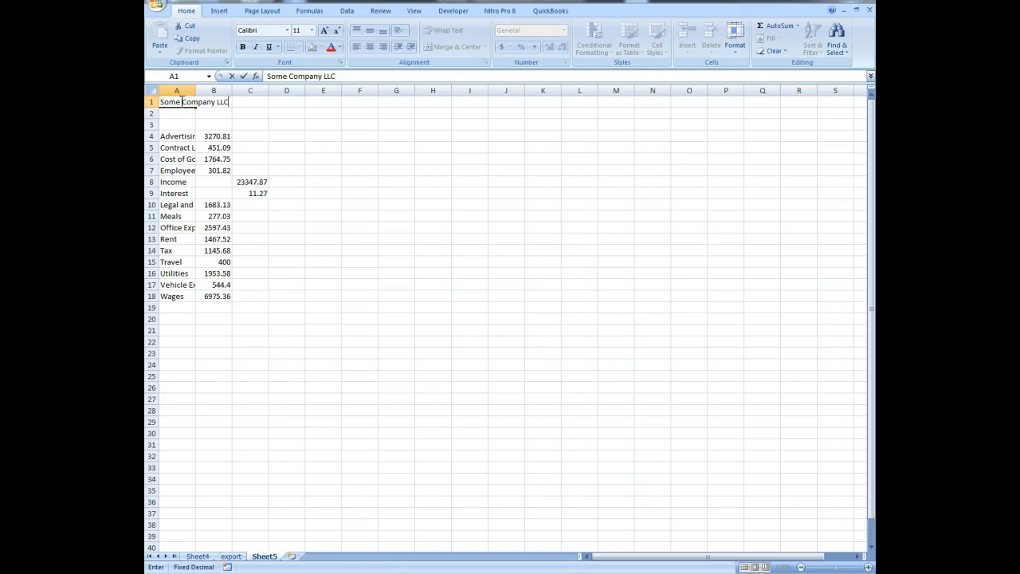
key(Return)
text(Income Statement)
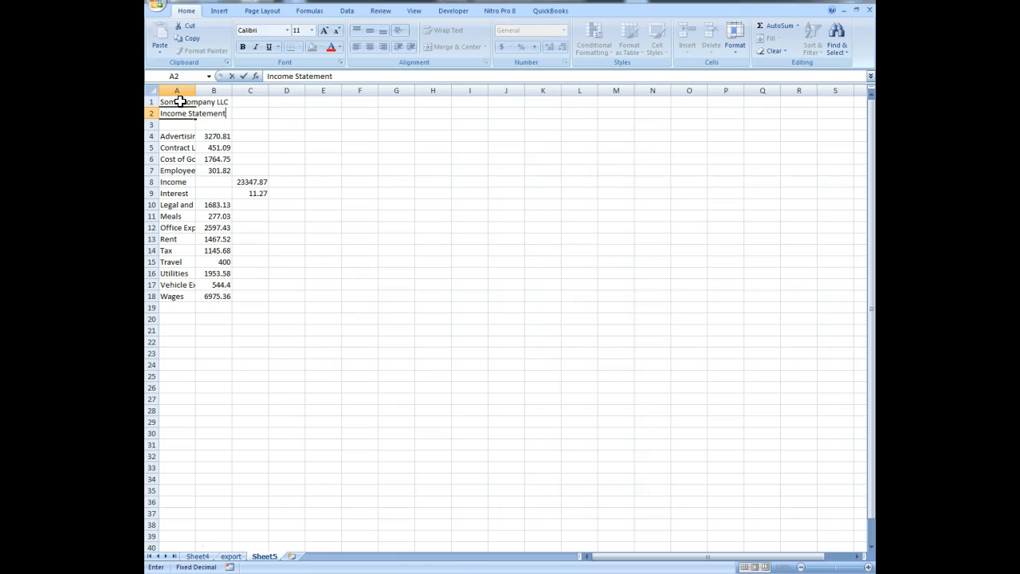
key(Return)
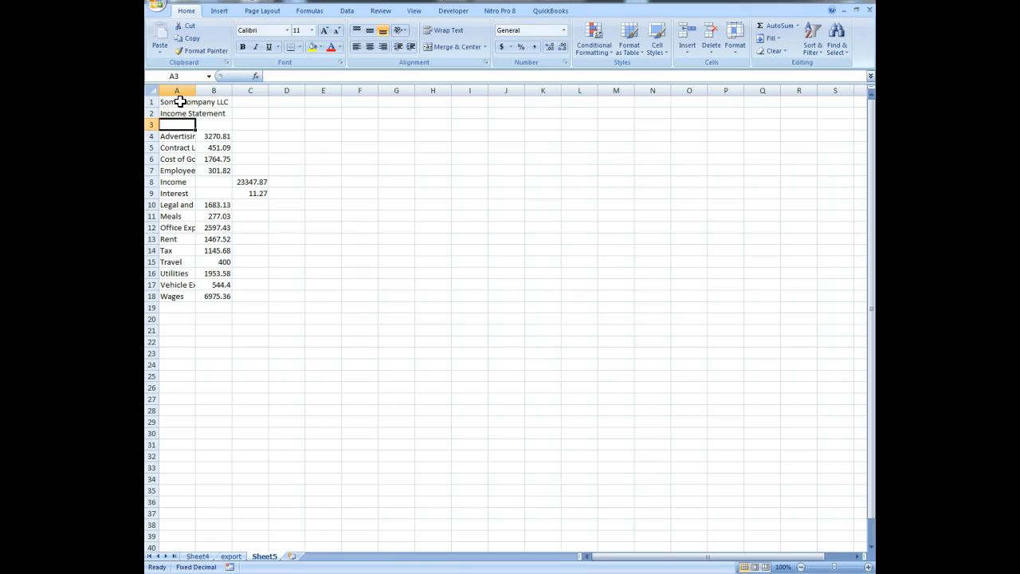
- Review the PivotTable on Sheet4 and its source transactions on the export sheet, down to the first empty row below the data
click(231, 556)
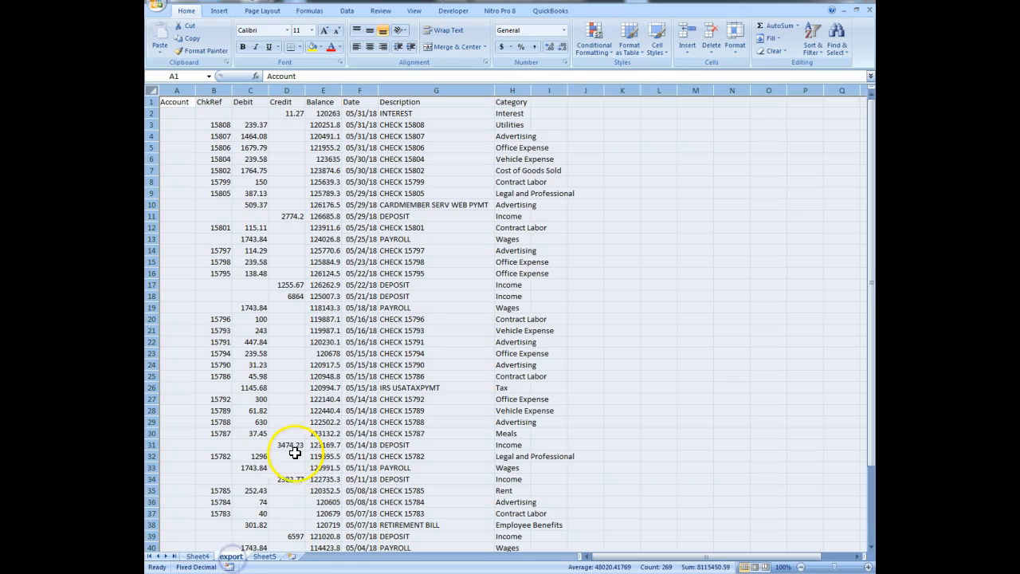
click(193, 556)
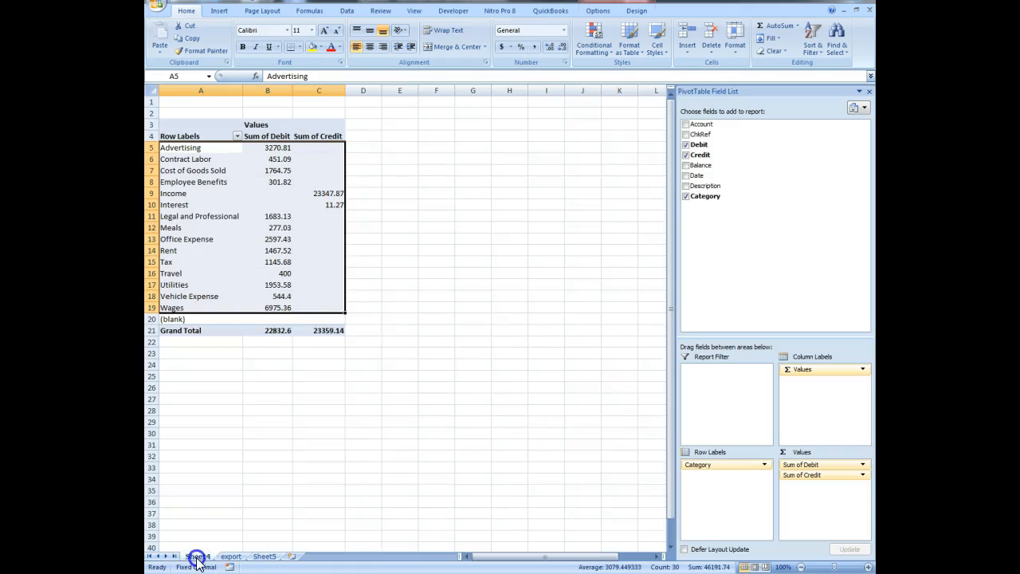
click(310, 228)
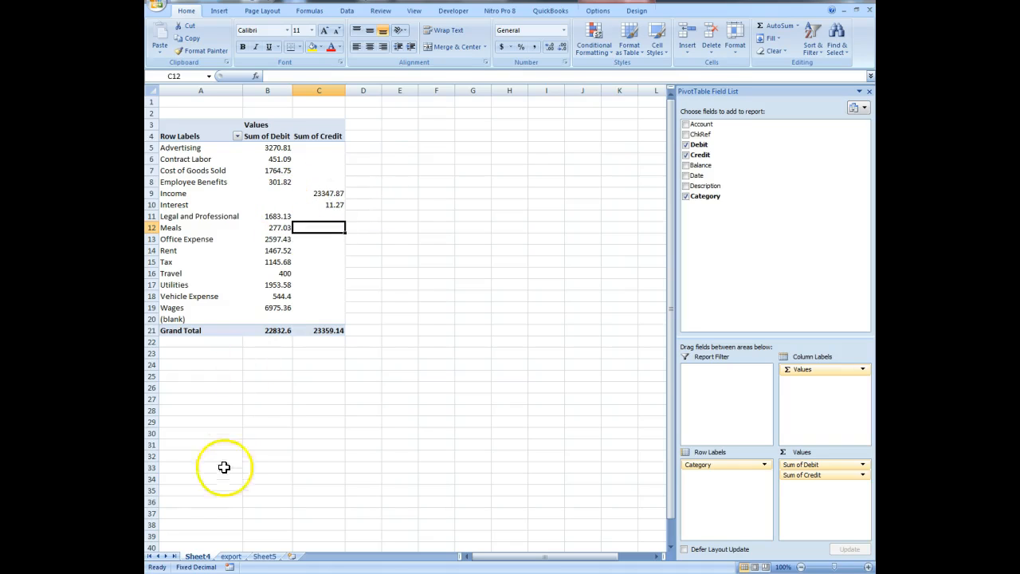
click(231, 556)
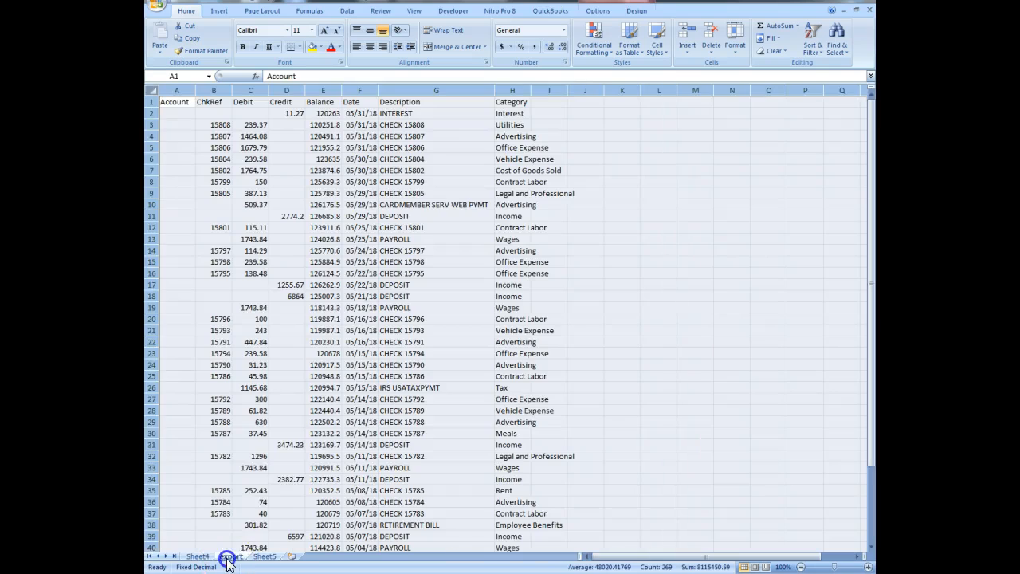
scroll(266, 338, down, 10)
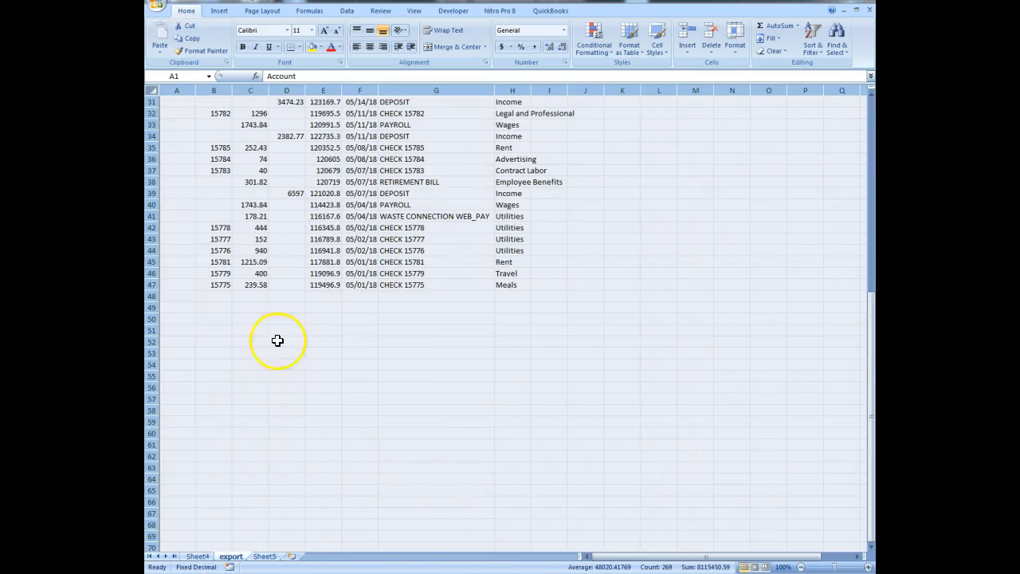
click(203, 296)
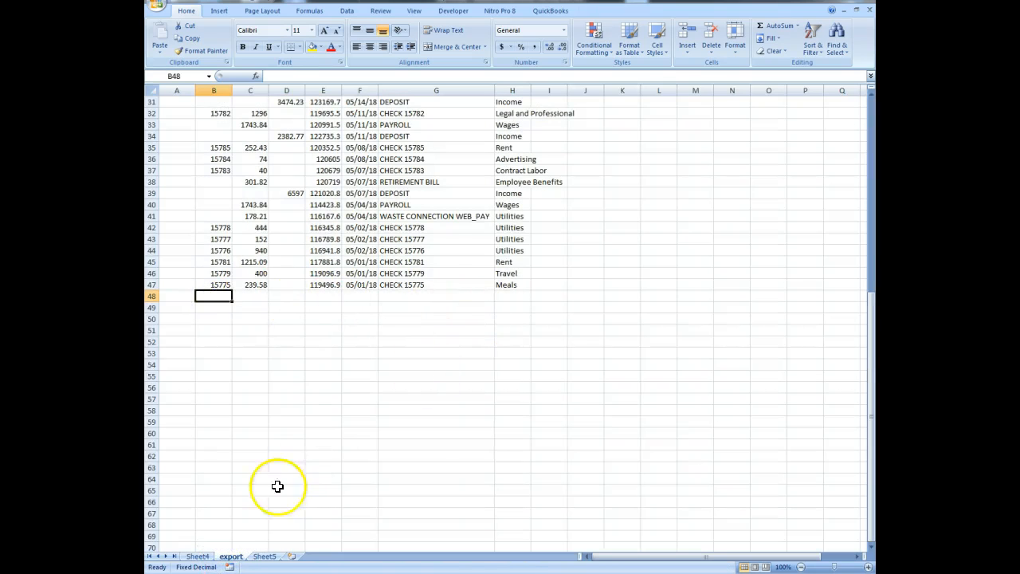
- Refresh the PivotTable on Sheet4 from its source data
click(198, 557)
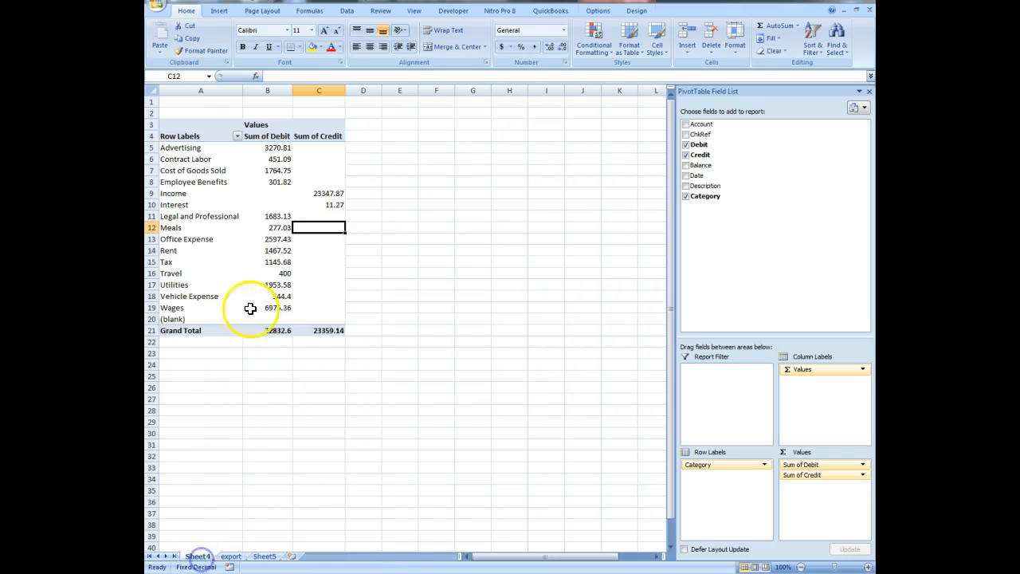
click(597, 11)
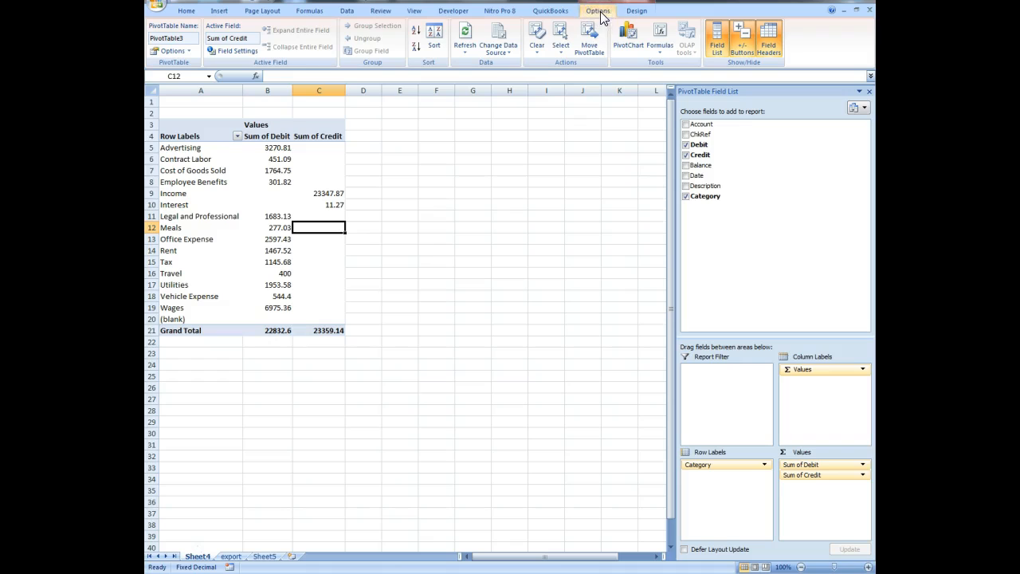
click(468, 33)
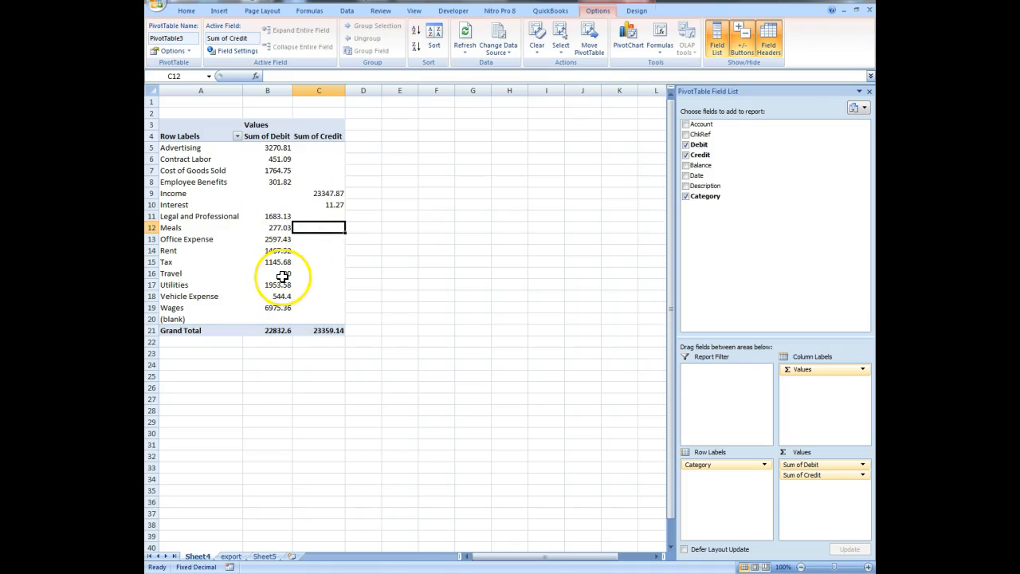
mouse_move(283, 276)
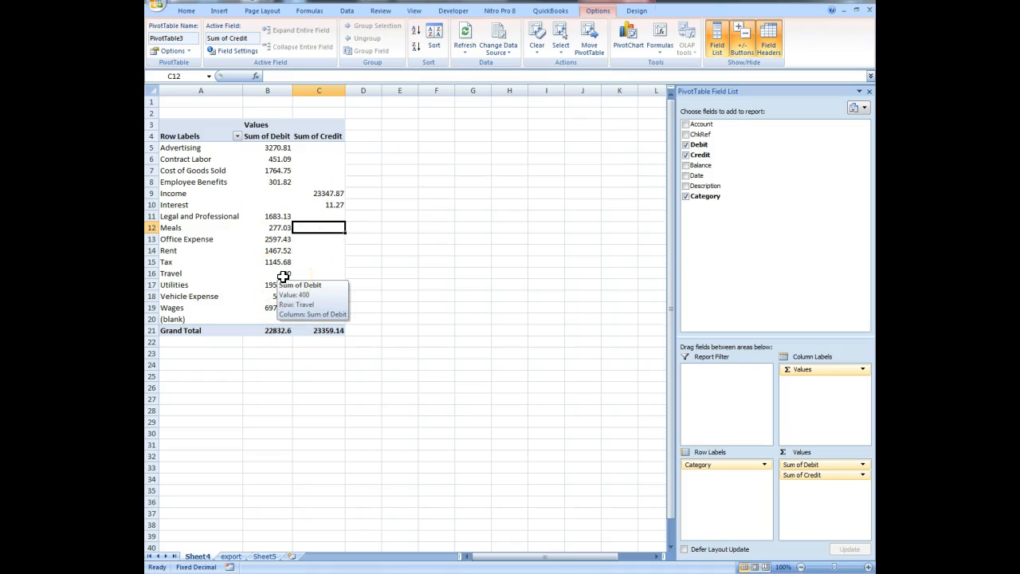